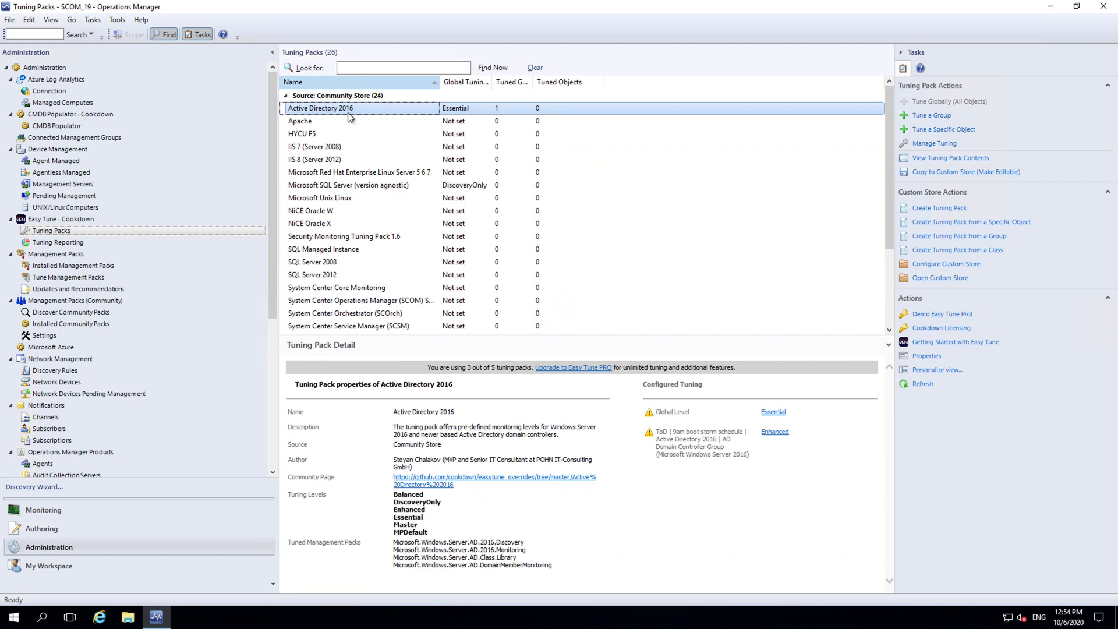
Step: Start a new tuning pack targeting the Microsoft.Windows.Server.2016.Discovery and .Monitoring management packs
scroll(351, 281, "down", 3)
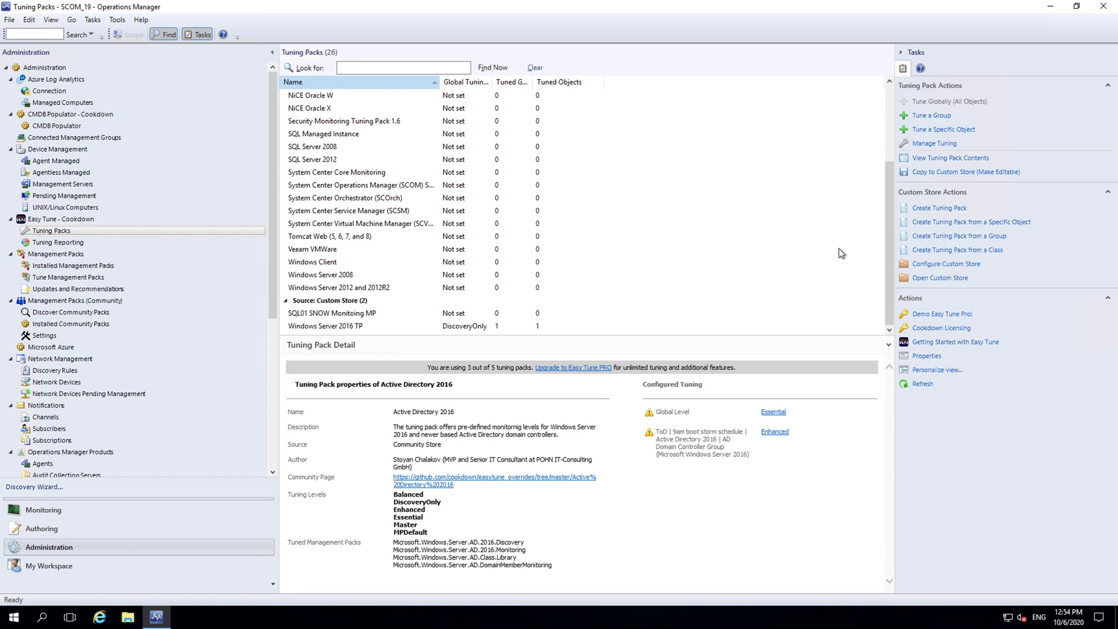
left_click(941, 208)
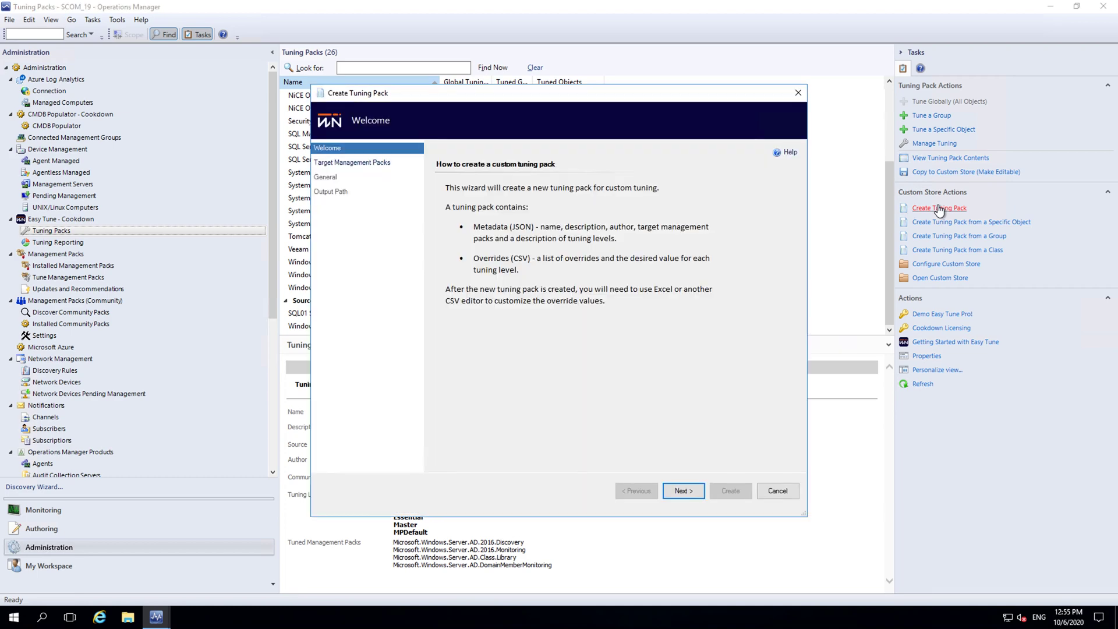
left_click(671, 492)
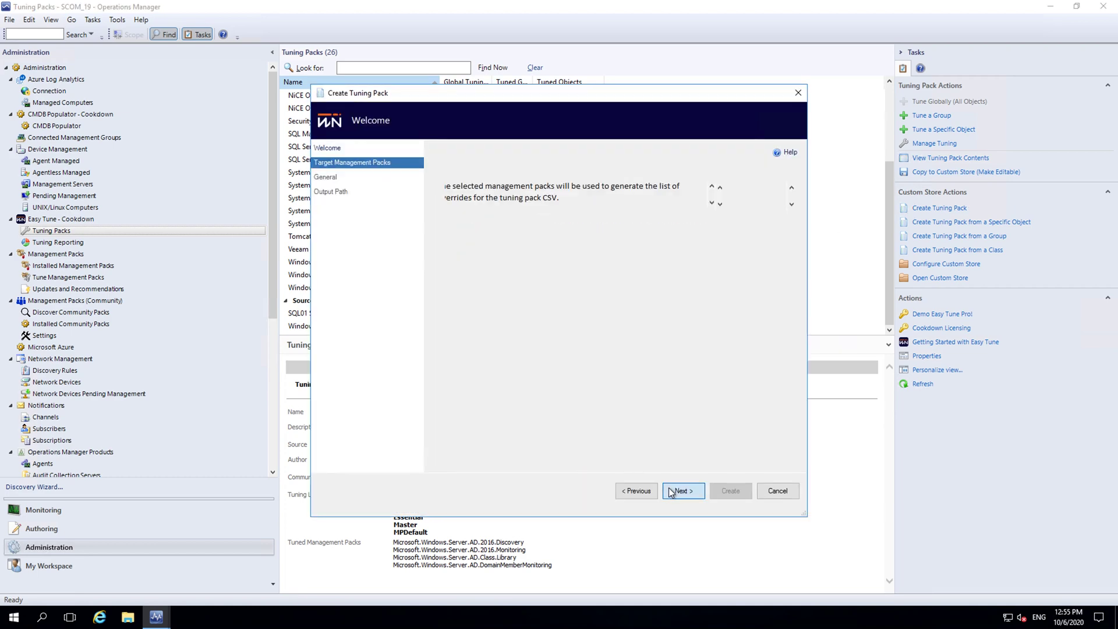
left_click(523, 233)
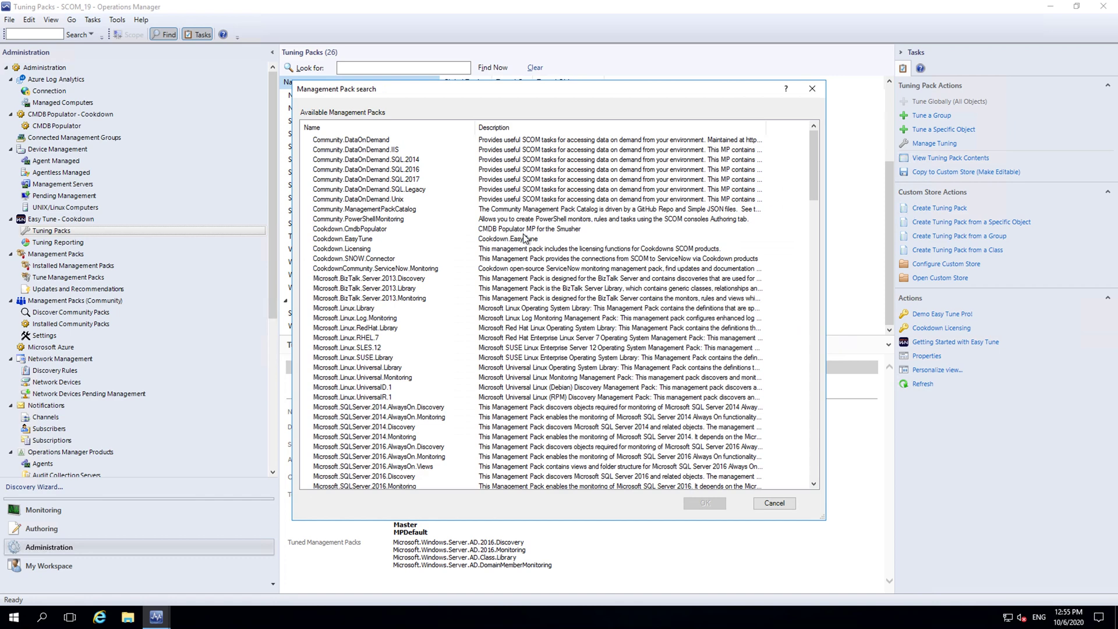
scroll(524, 238, "down", 20)
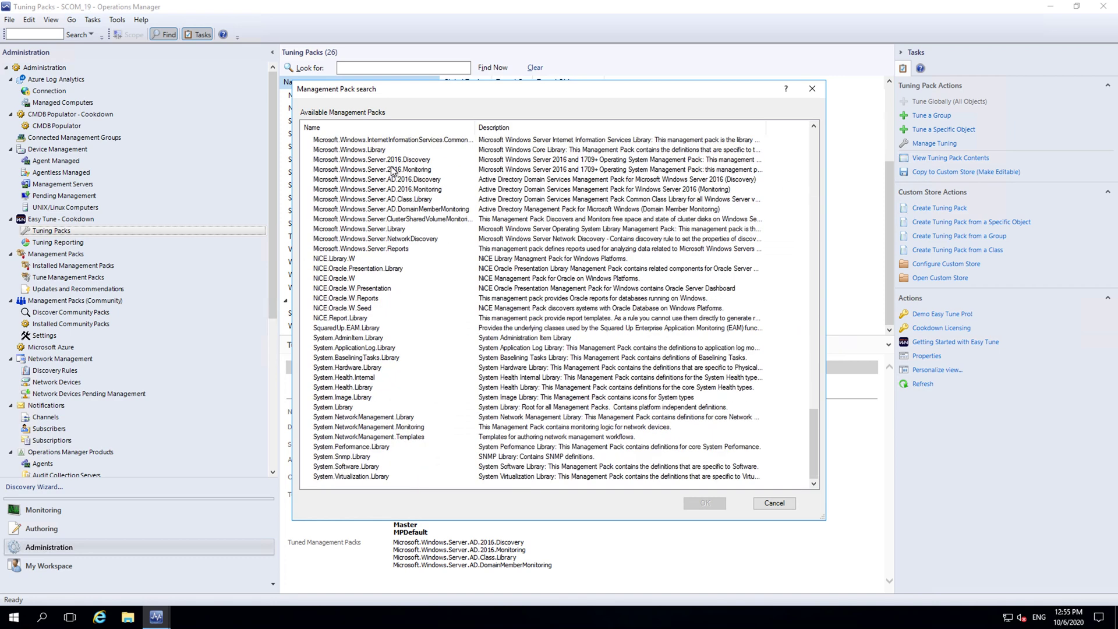
left_click(463, 172)
key("shift+Up")
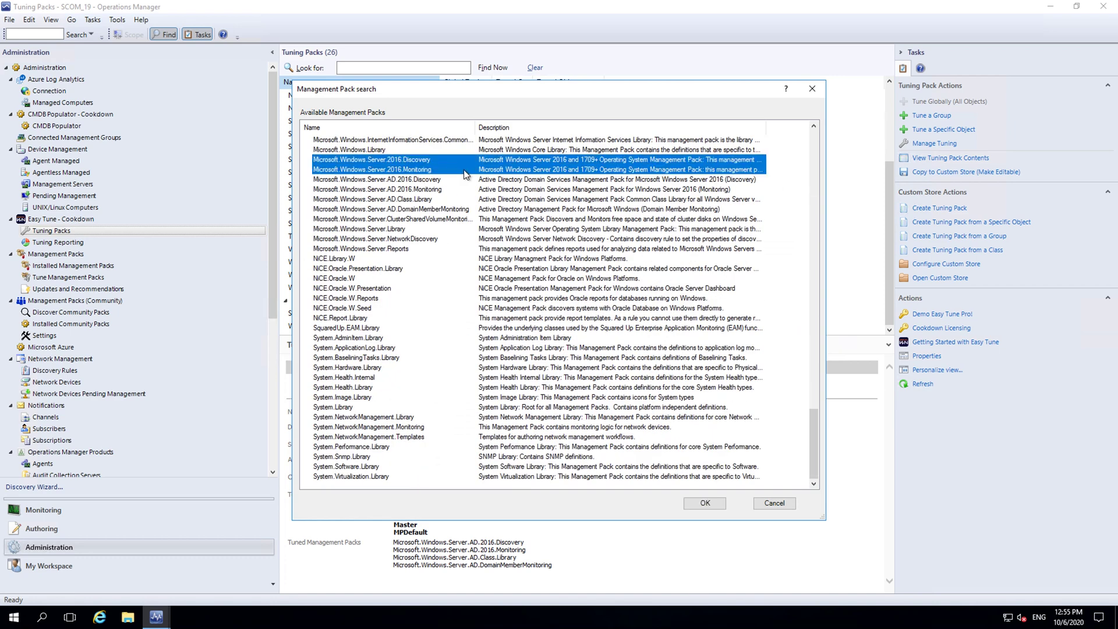
left_click(702, 504)
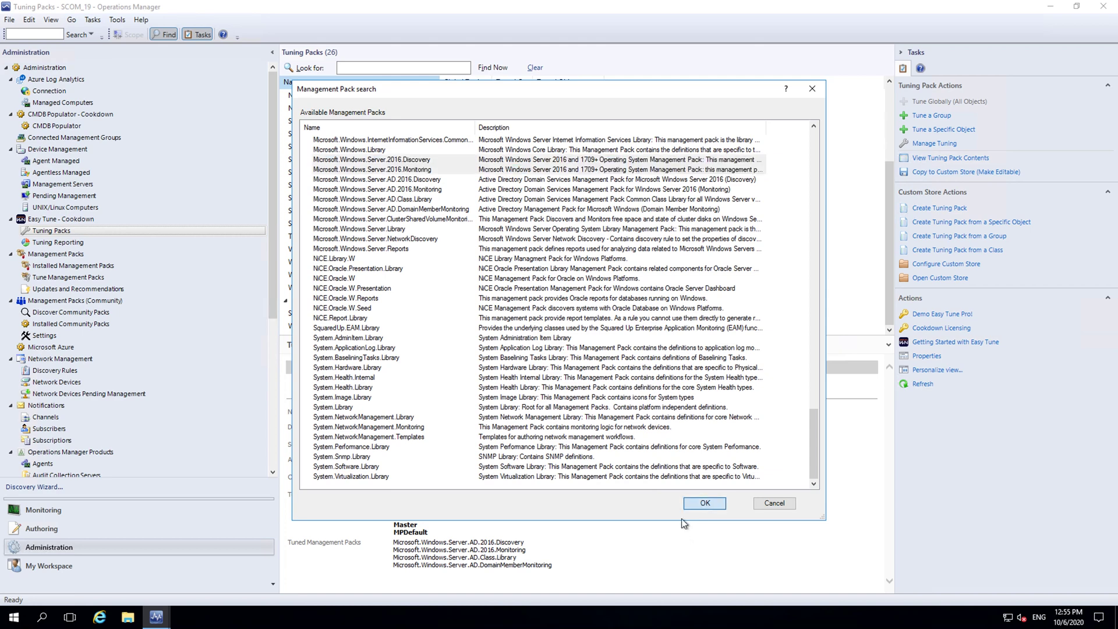
Step: Name the pack 'Windows Server 2016 OS', create it in the Custom store, and select it
left_click(679, 491)
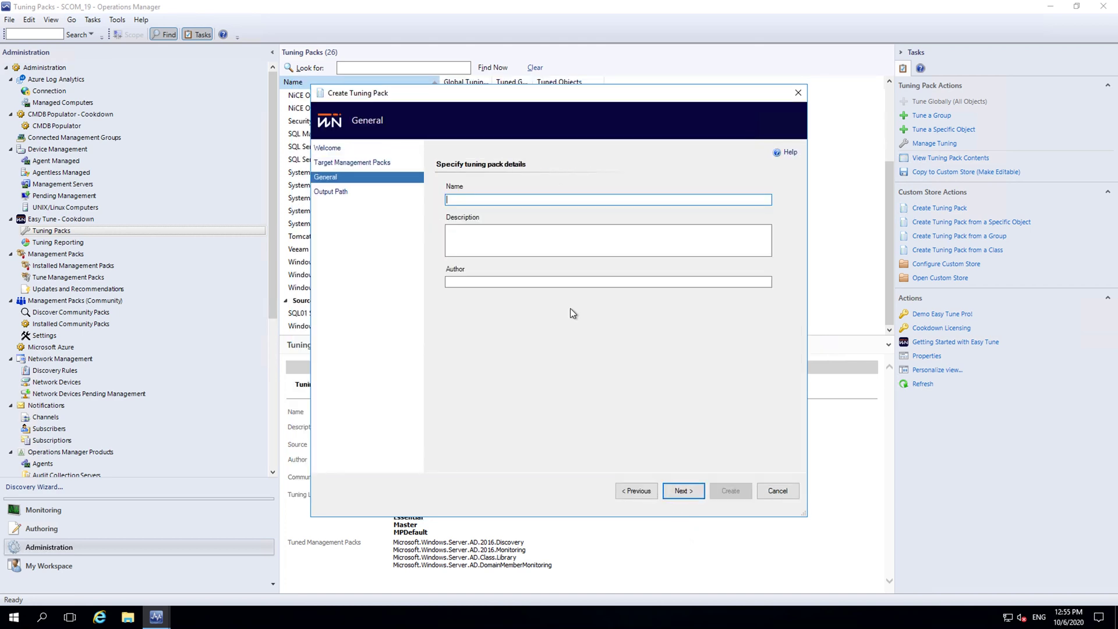
type("Windows Server ")
type("2016 OS")
key("Return")
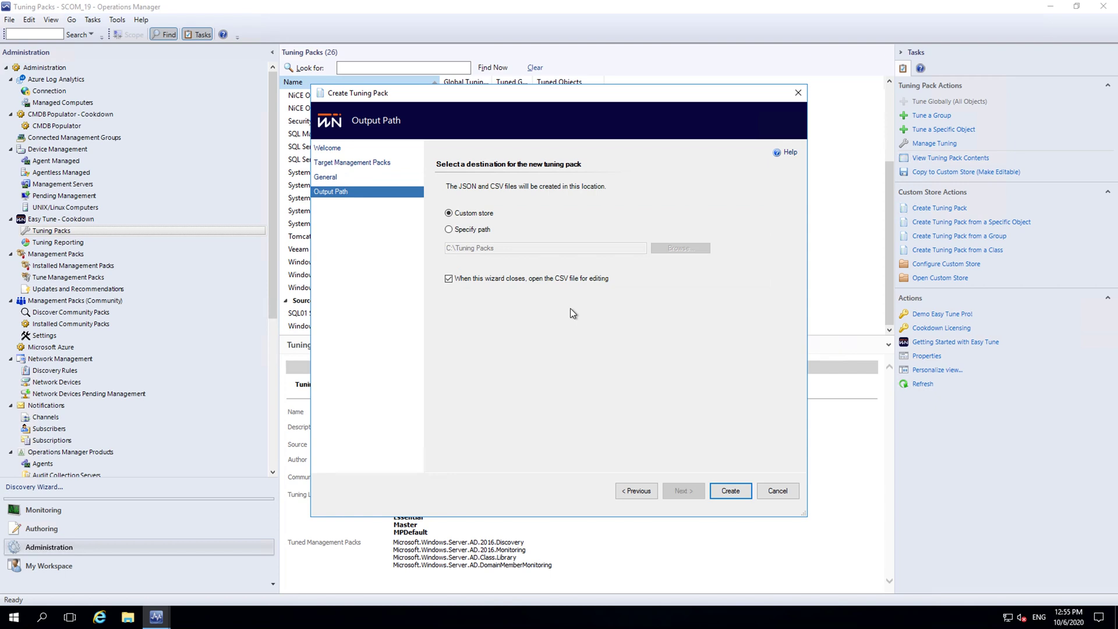
key("Return")
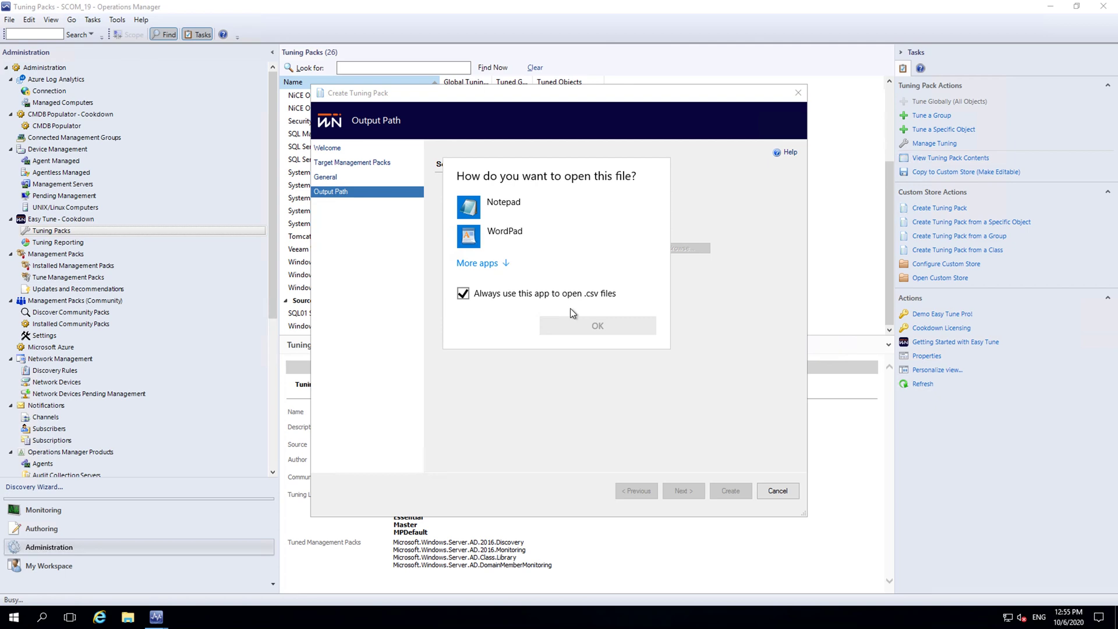
key("Escape")
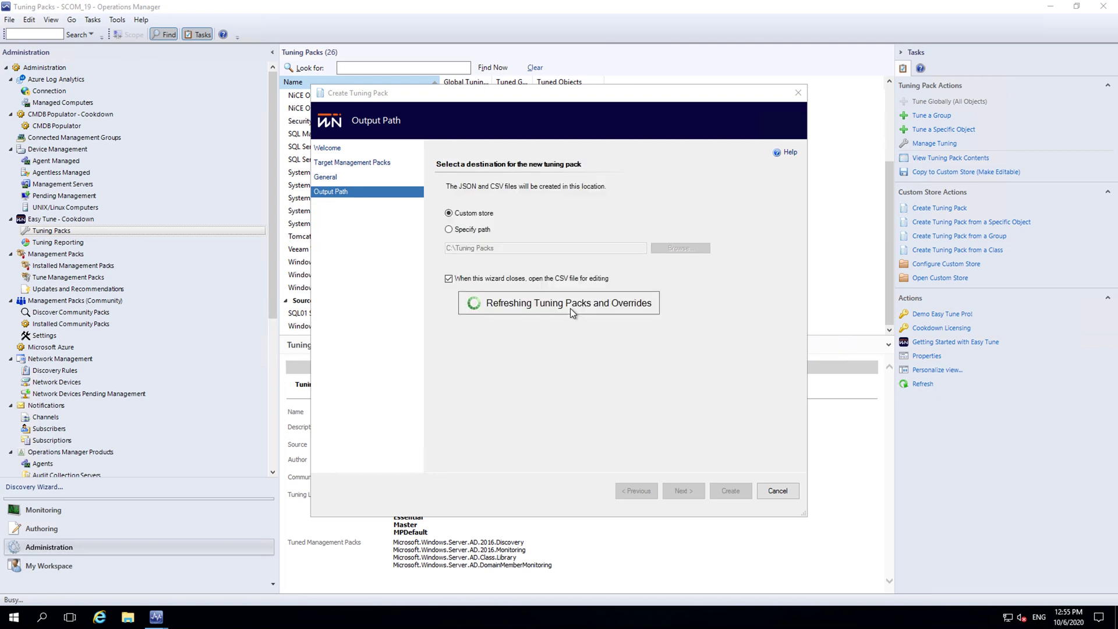
left_click(498, 326)
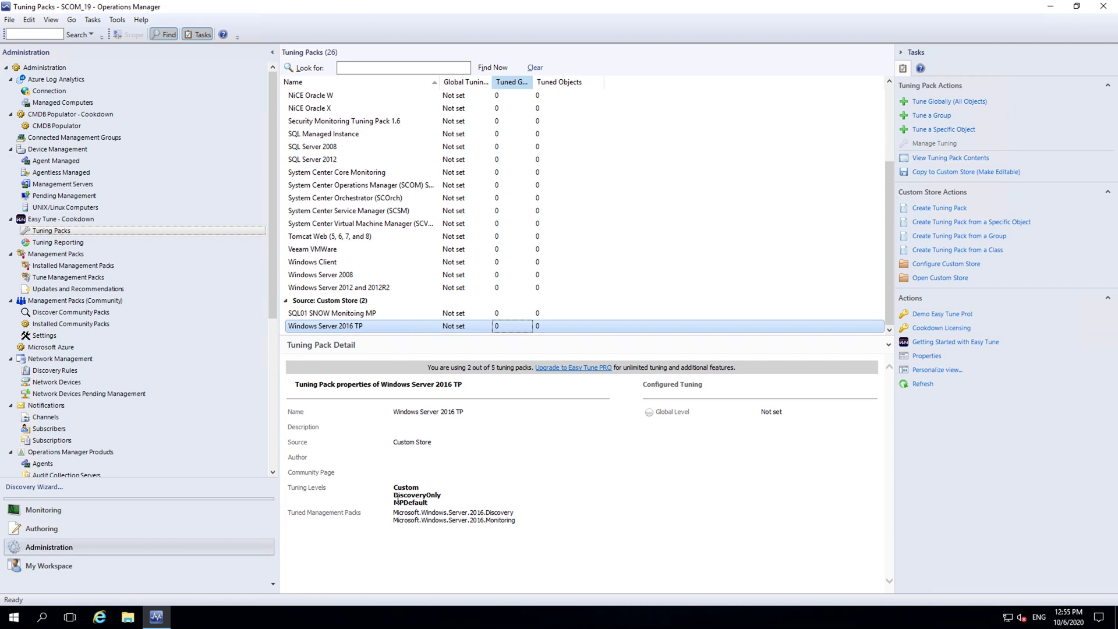
Step: Highlight the MPDefault tuning level in the Windows Server 2016 TP details
mouse_move(411, 502)
left_mouse_down()
mouse_move(423, 502)
mouse_move(400, 502)
mouse_move(422, 505)
left_mouse_up()
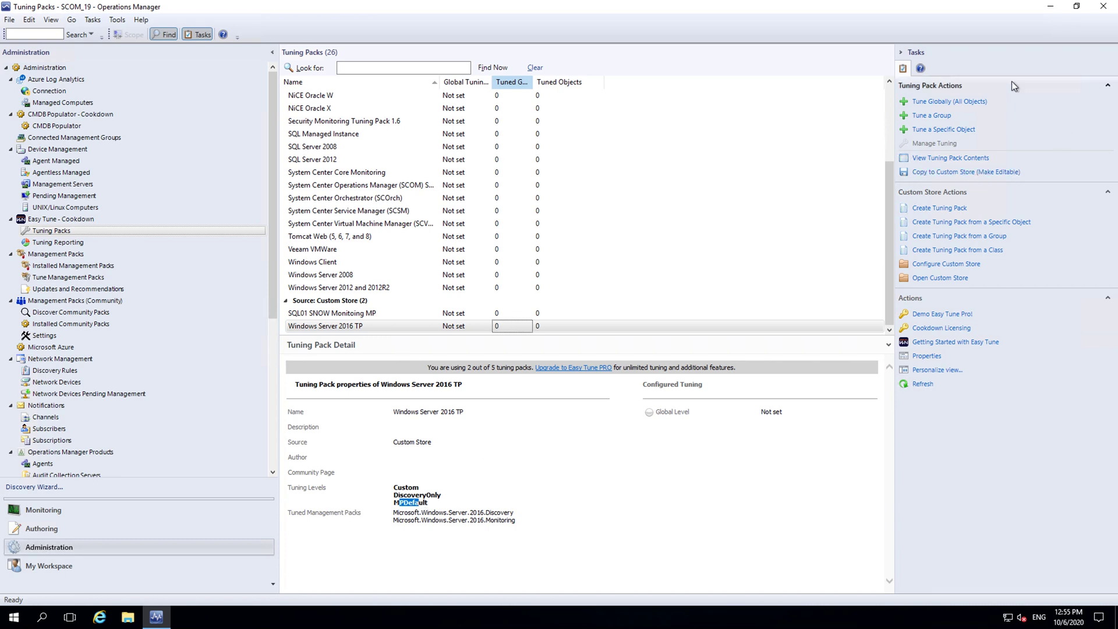
Step: Tune Windows Server 2016 TP globally at DiscoveryOnly, storing overrides in an auto-created management pack
left_click(980, 102)
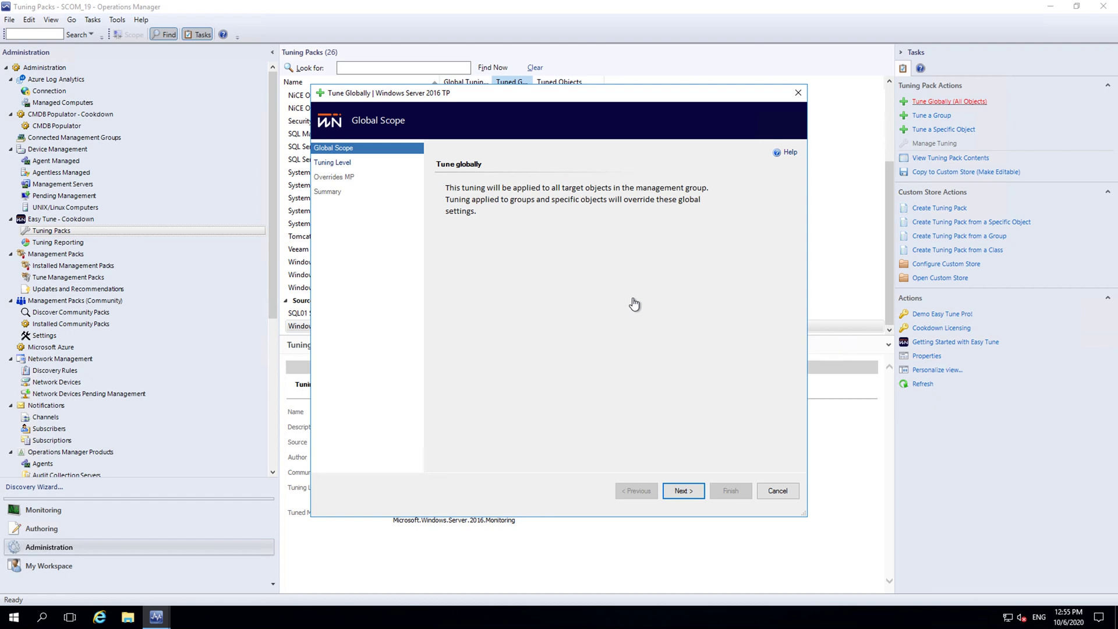
left_click(683, 490)
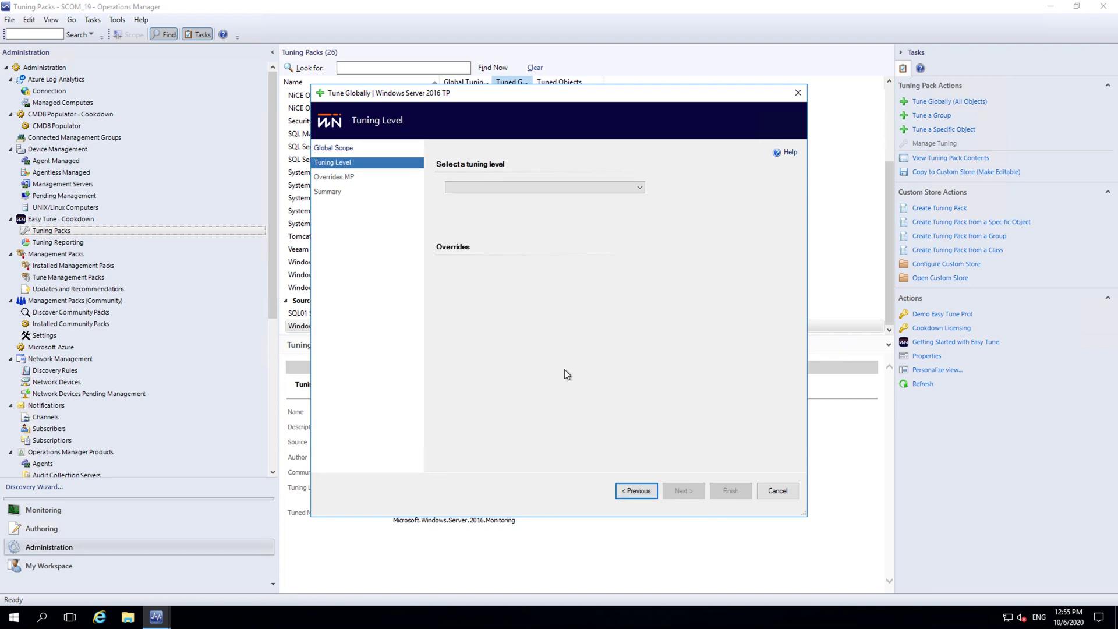
left_click(515, 187)
left_click(485, 205)
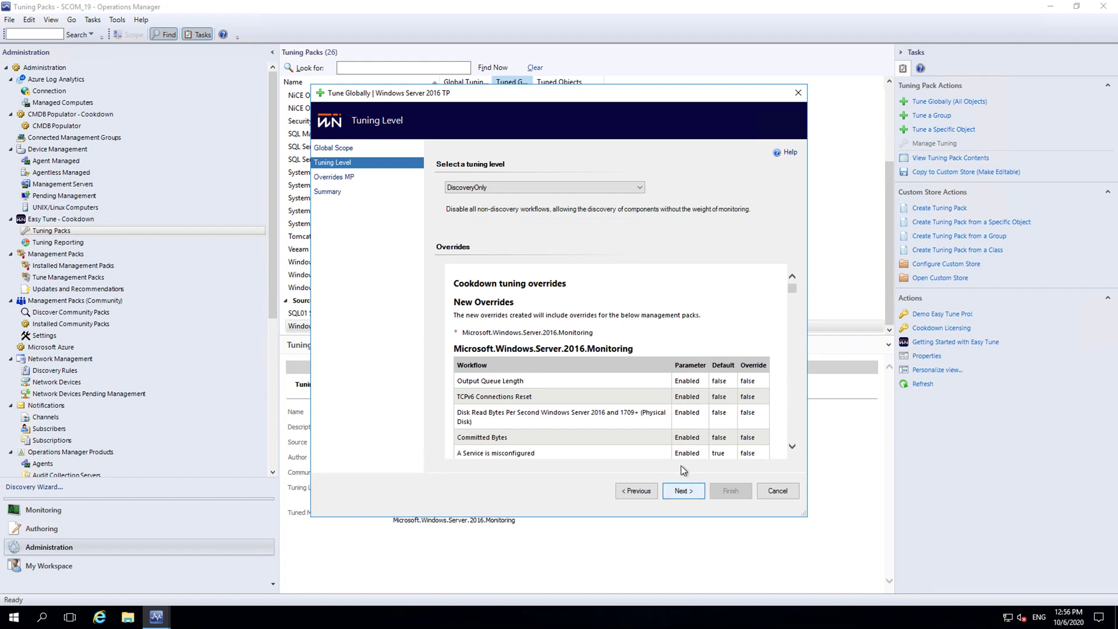
scroll(658, 365, "down", 5)
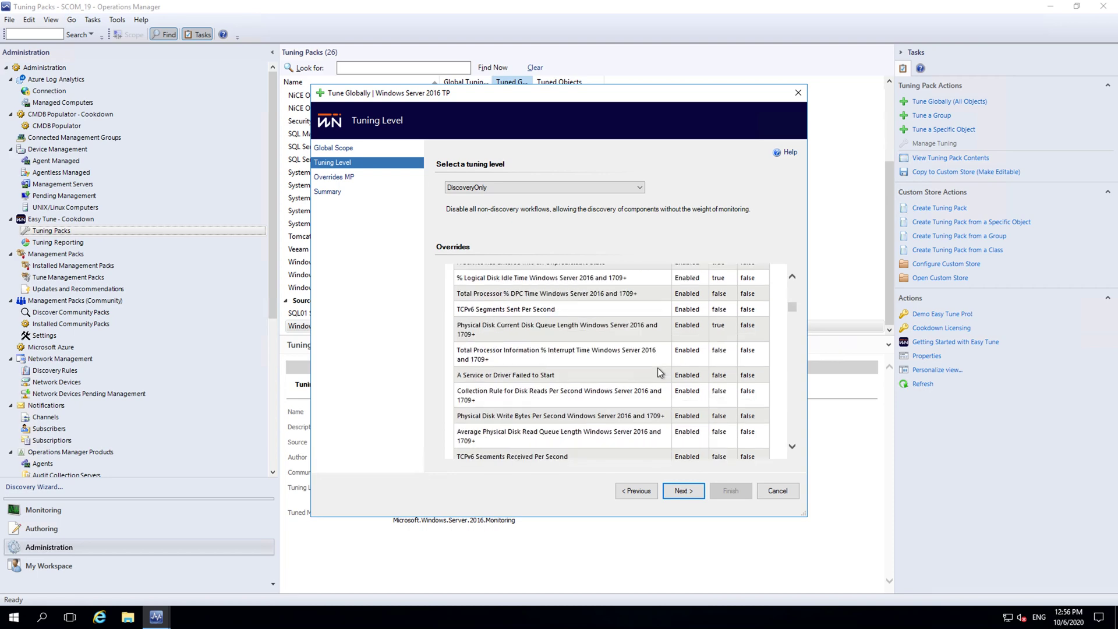
left_click(687, 492)
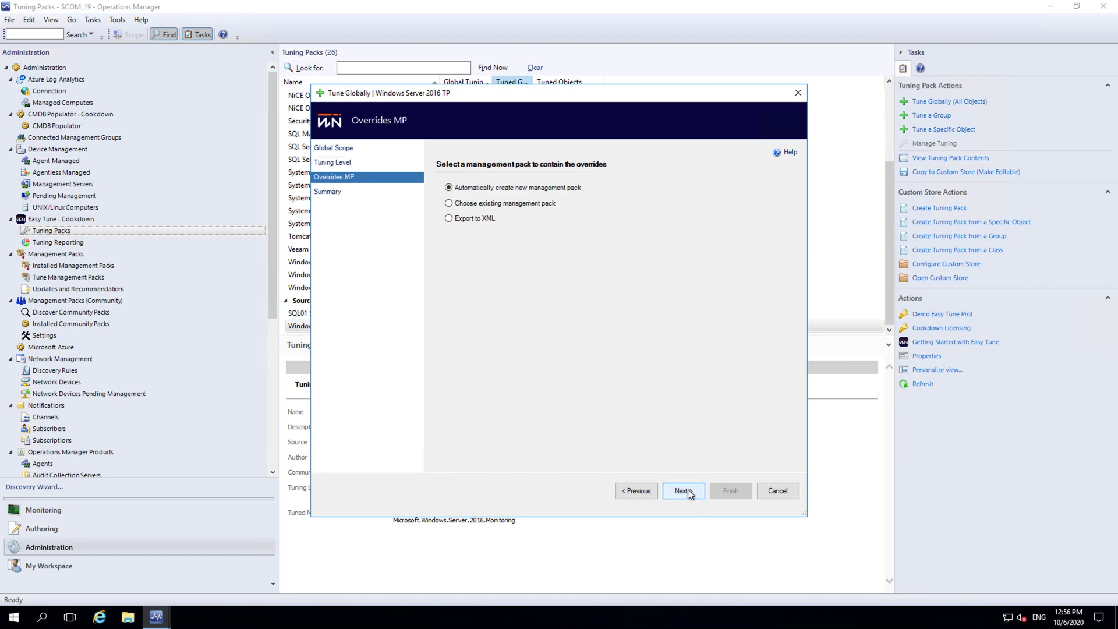
left_click(683, 491)
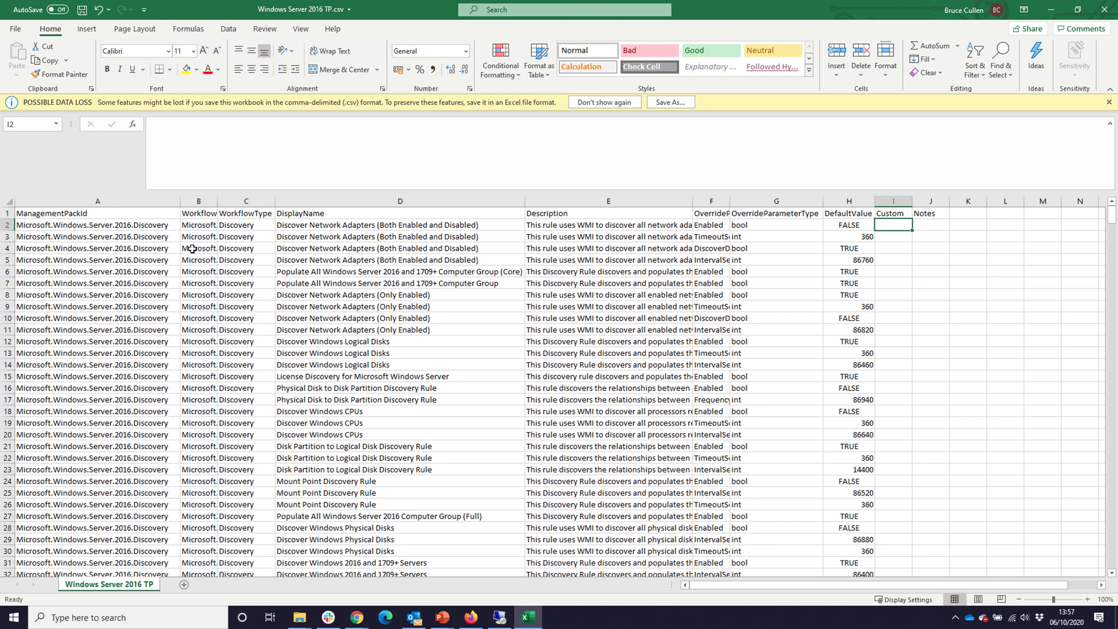
Step: Review the workflow type, WorkflowId, display name and default value columns of the CSV
left_click(256, 227)
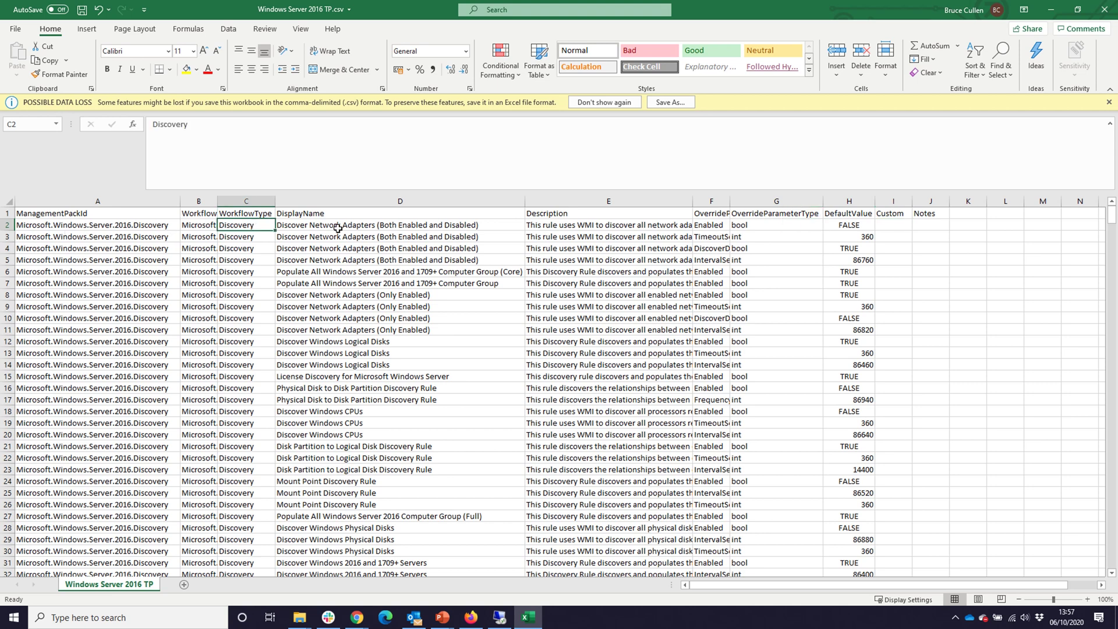
left_click(199, 216)
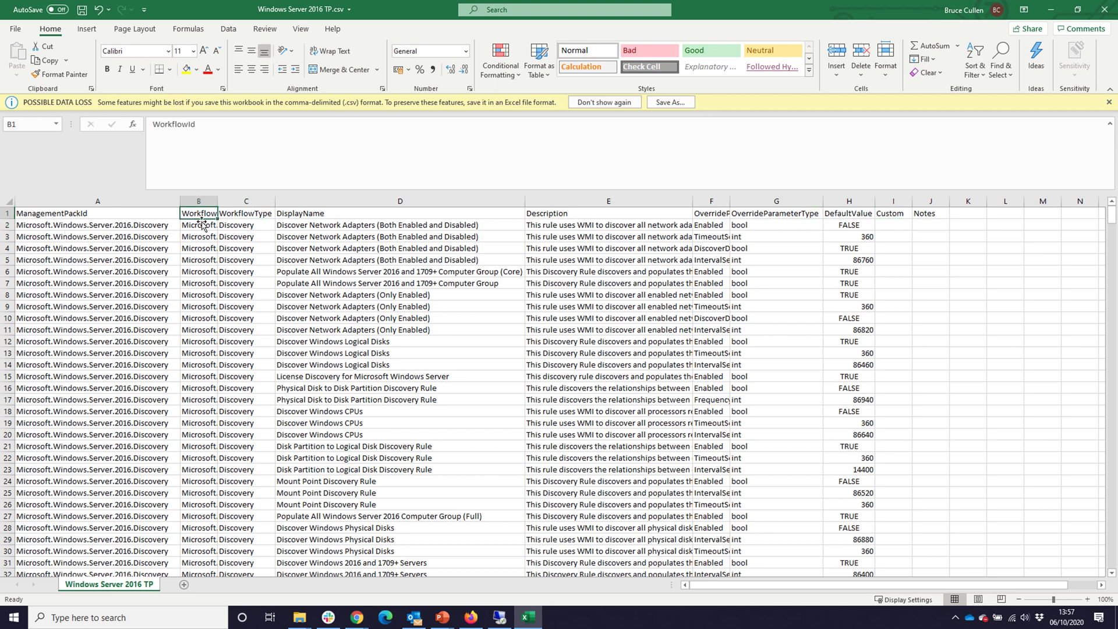
left_click(201, 224)
left_click(308, 225)
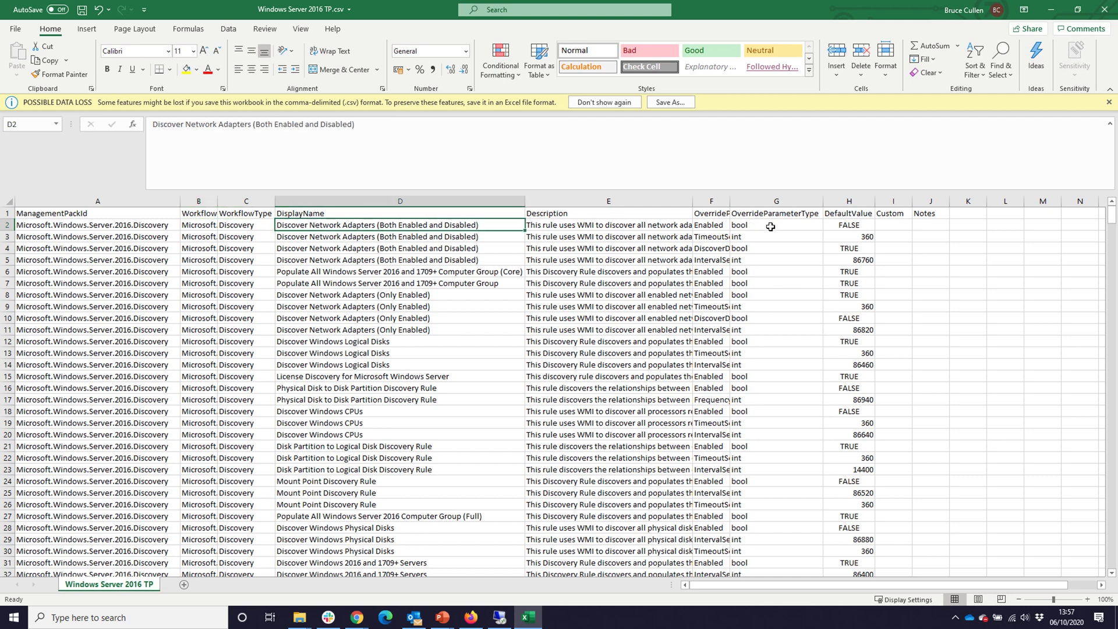
left_click(835, 229)
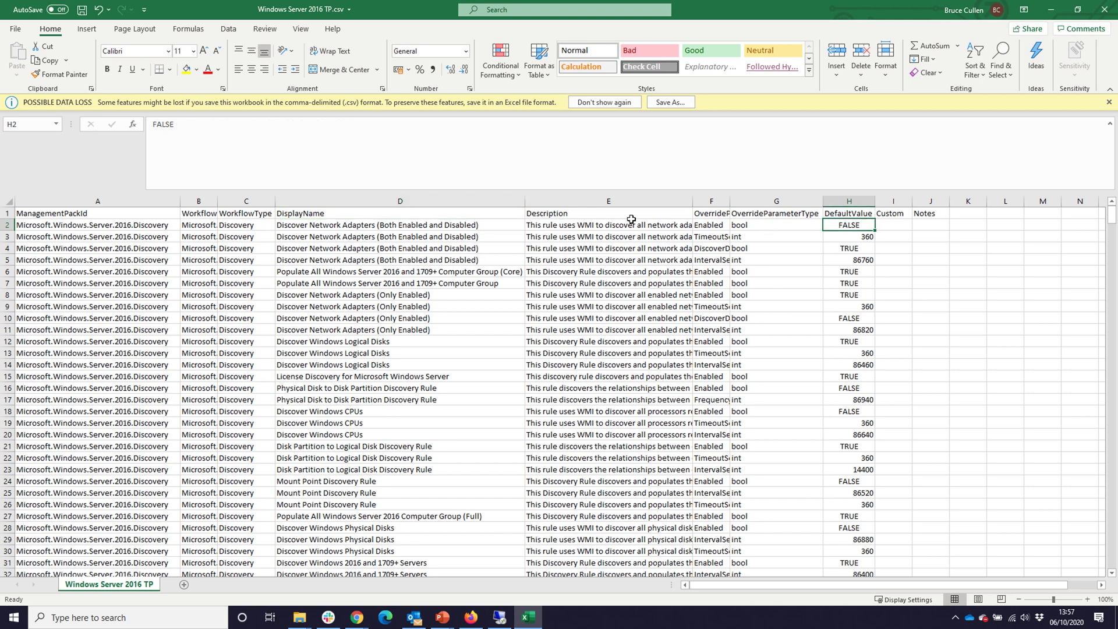
Step: Enter custom overrides TRUE, 500, FALSE, 5000, TRUE, 50 and rename the Custom header to 'ET Demo level'
left_click(897, 224)
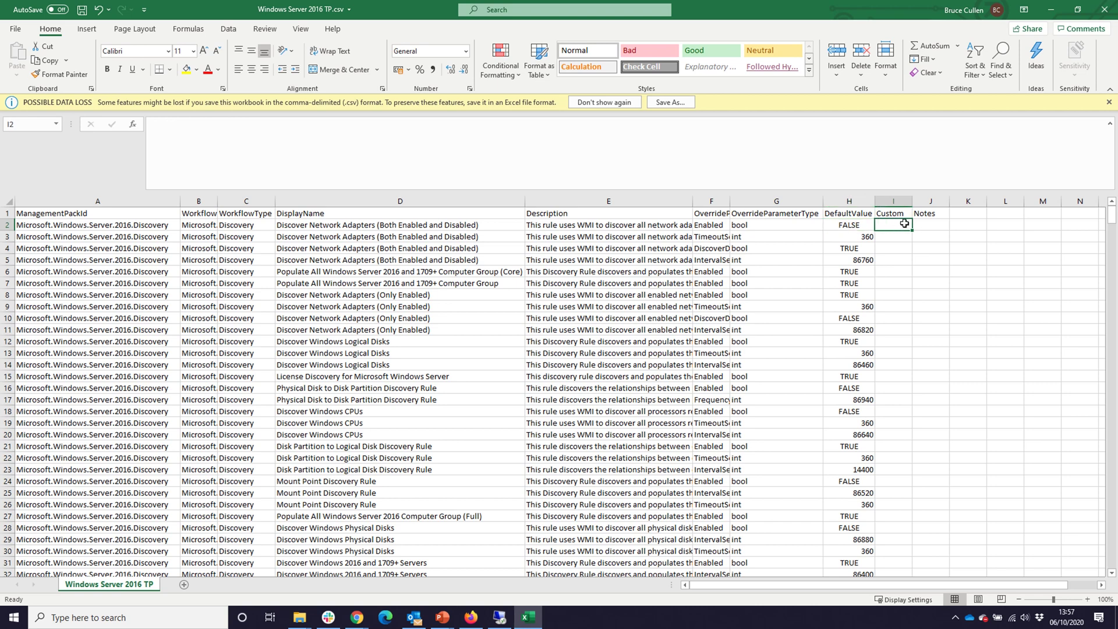
type("TRUE 500 FALSE 5000     TRUE")
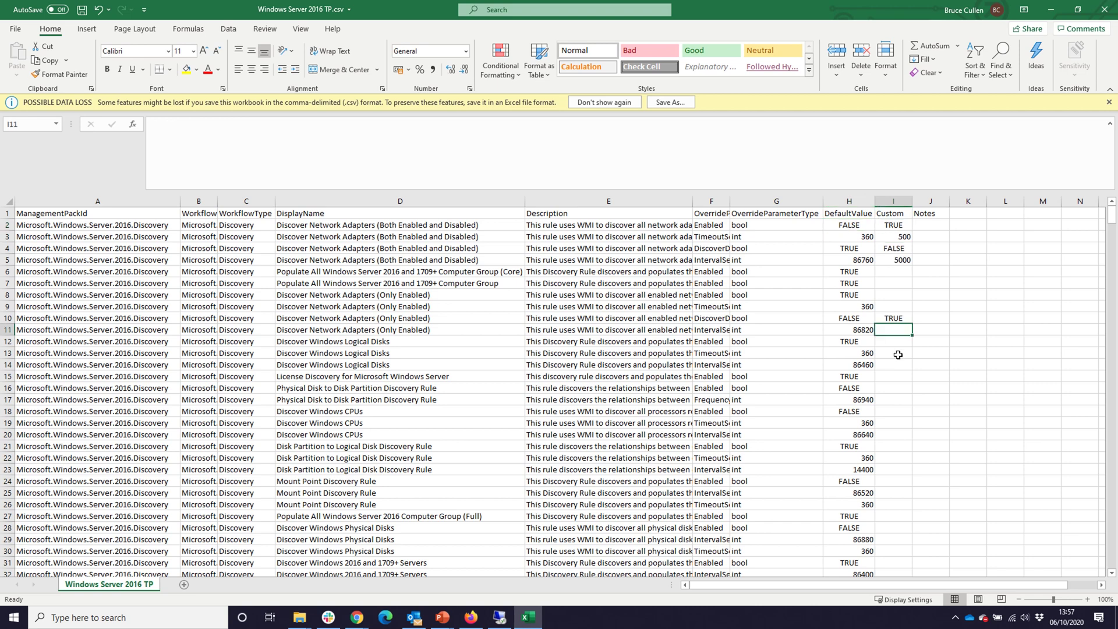
key("Down")
key("Down")
type("5")
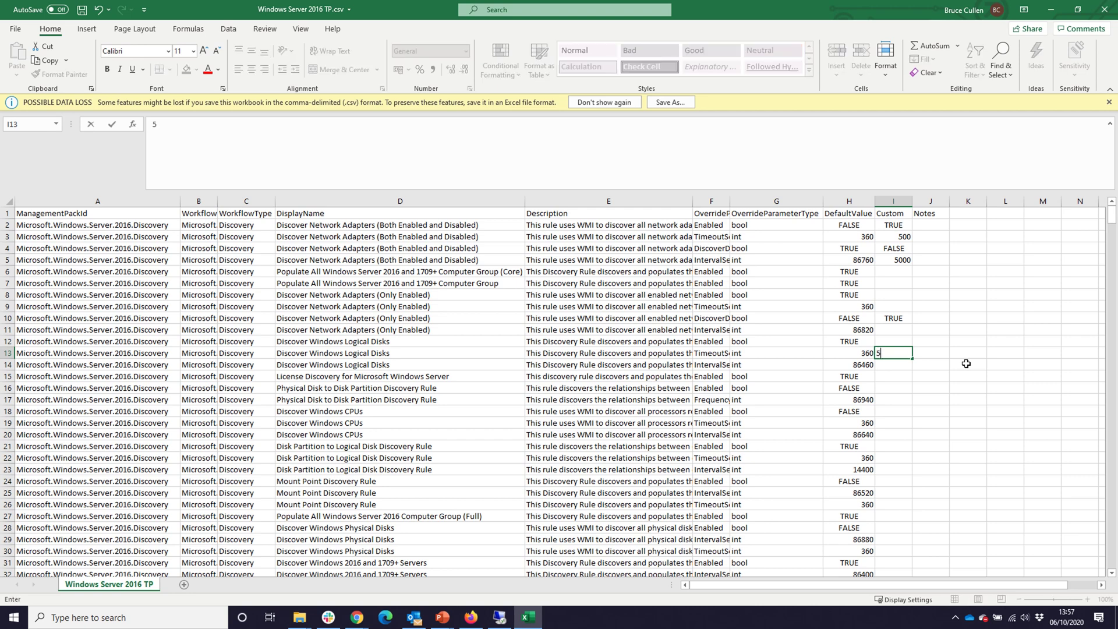
type("0")
key("Return")
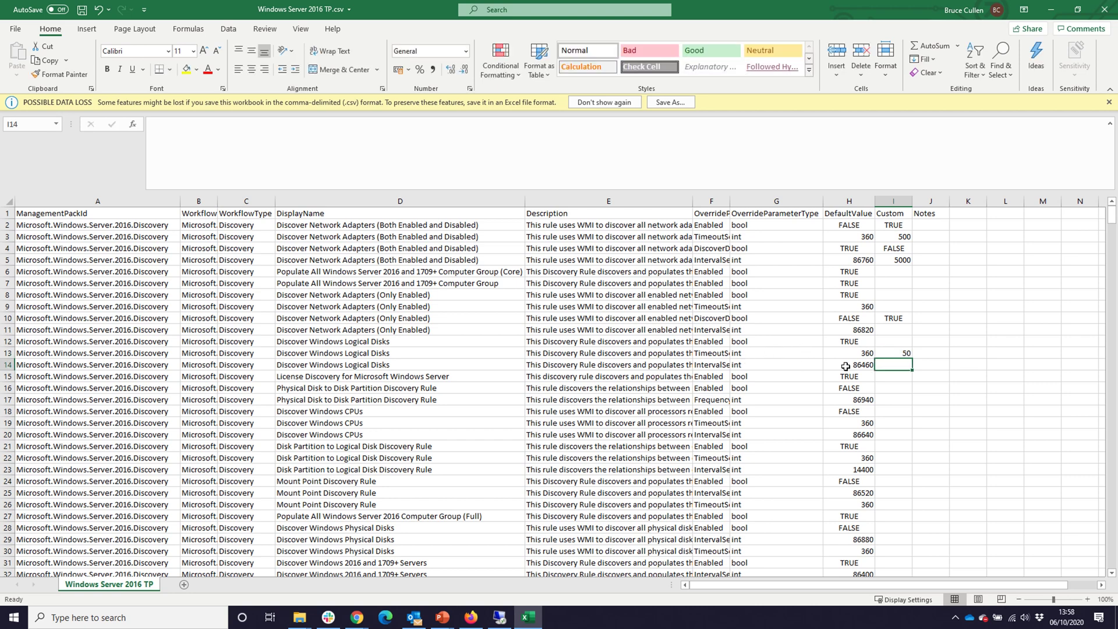
left_click(901, 214)
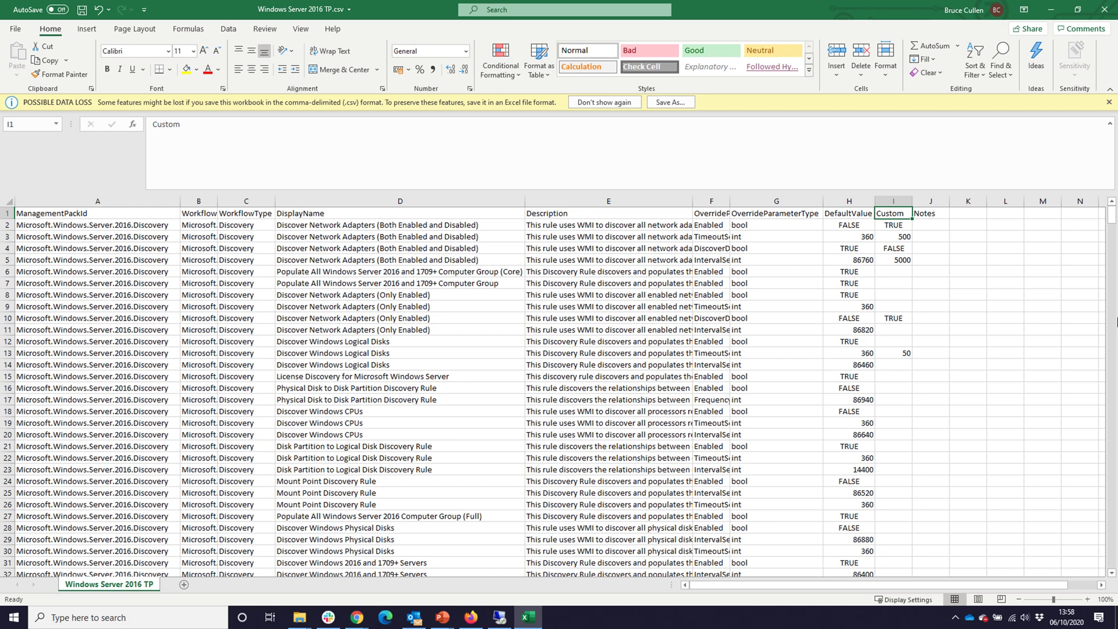
key("ctrl+v")
key("Return")
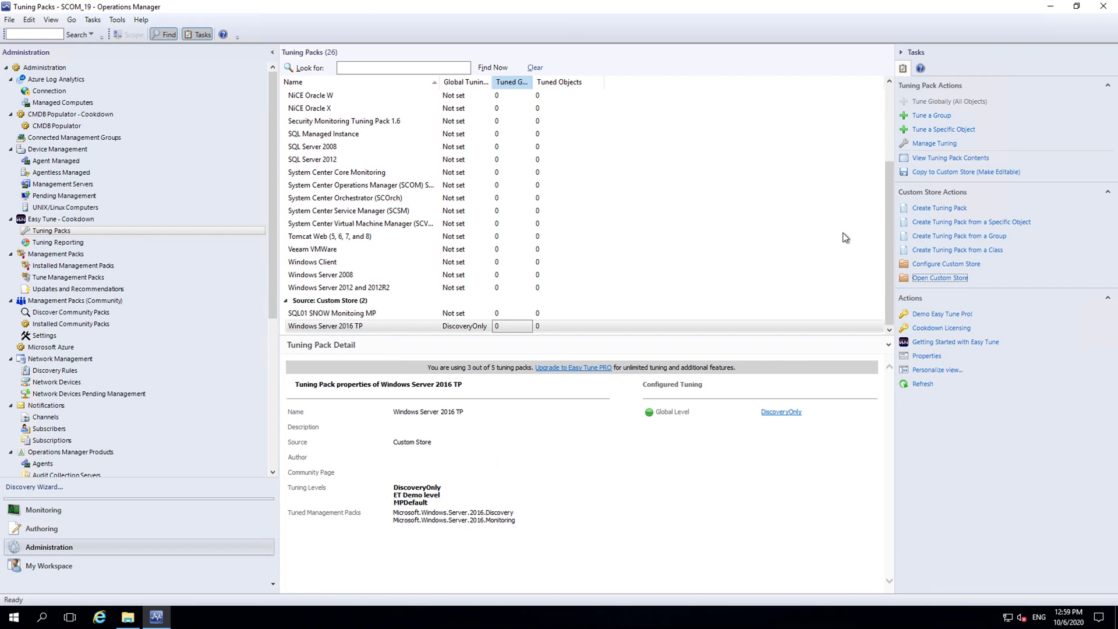
Step: Start a group tuning with Group Two, found by searching 'group tw', as the target
left_click(926, 117)
left_click(682, 190)
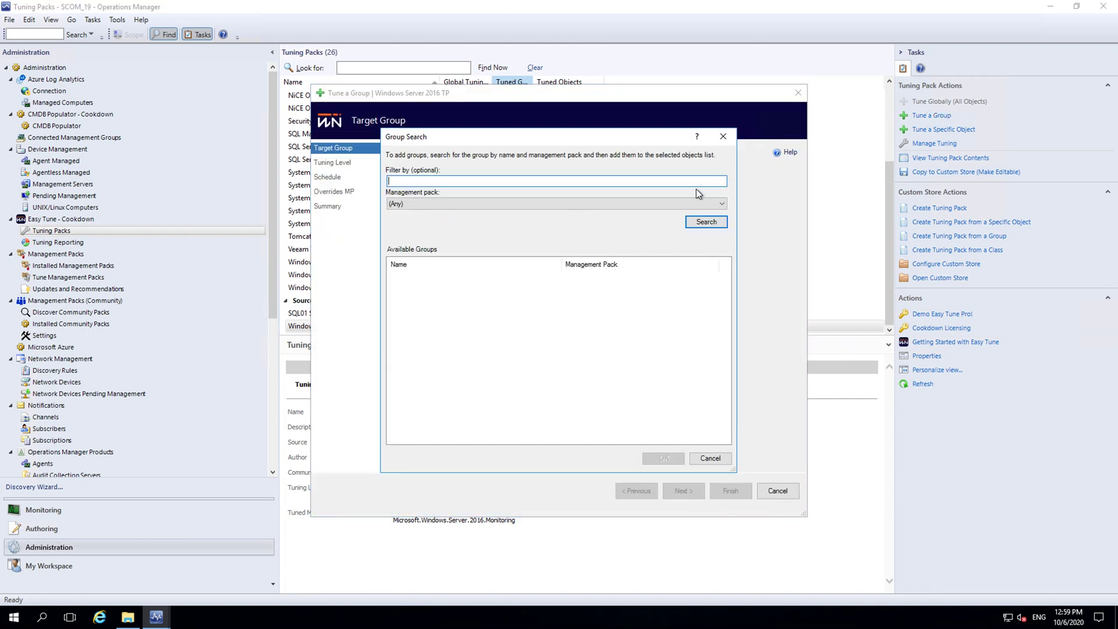
type("group tw")
key("Return")
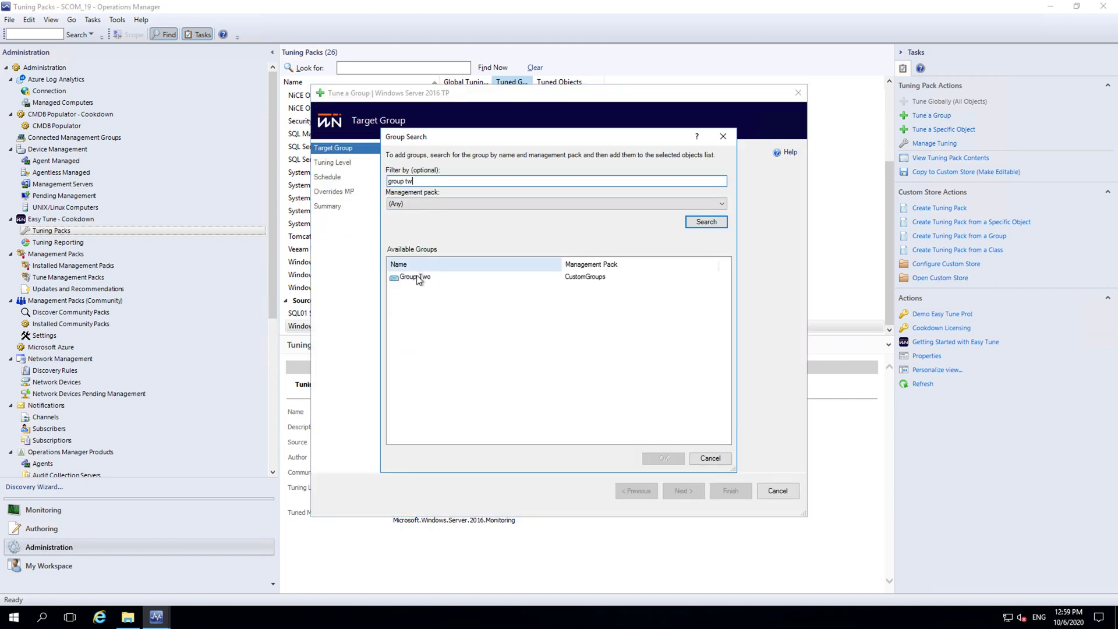
left_click(417, 277)
double_click(417, 278)
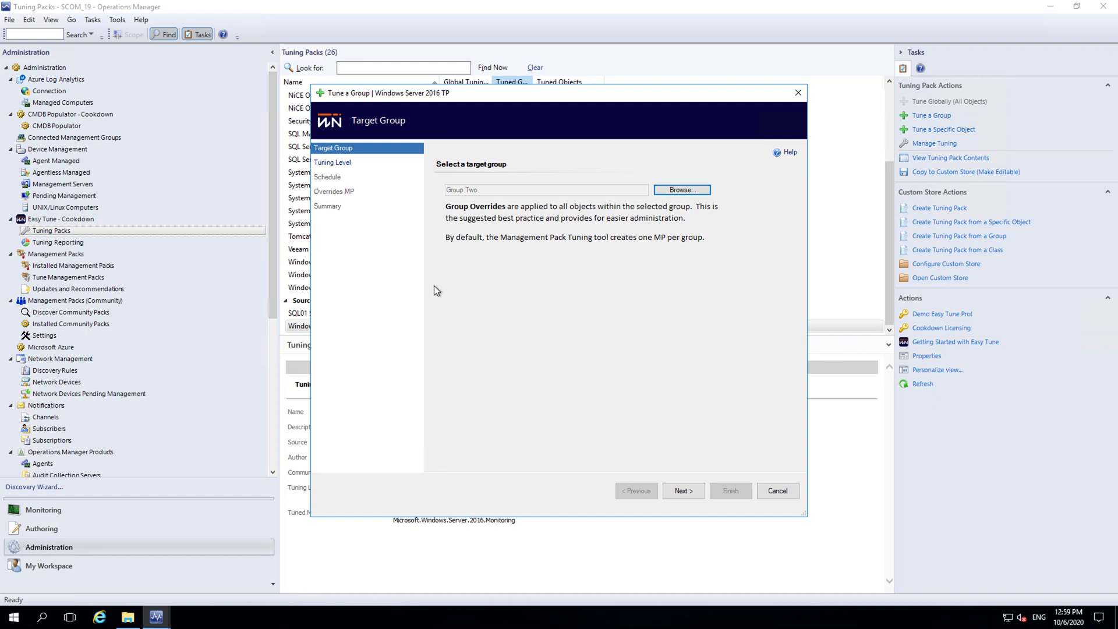
left_click(694, 491)
Step: Apply the ET Demo level on the Business Hours schedule with an automatic overrides pack
left_click(491, 188)
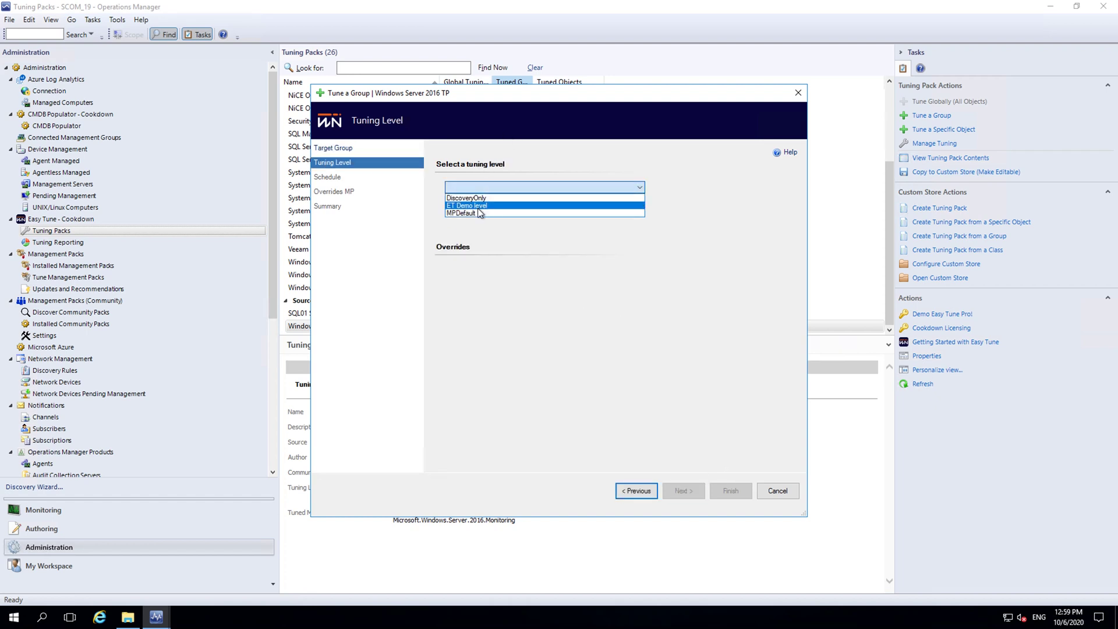
left_click(485, 205)
scroll(727, 367, "down", 2)
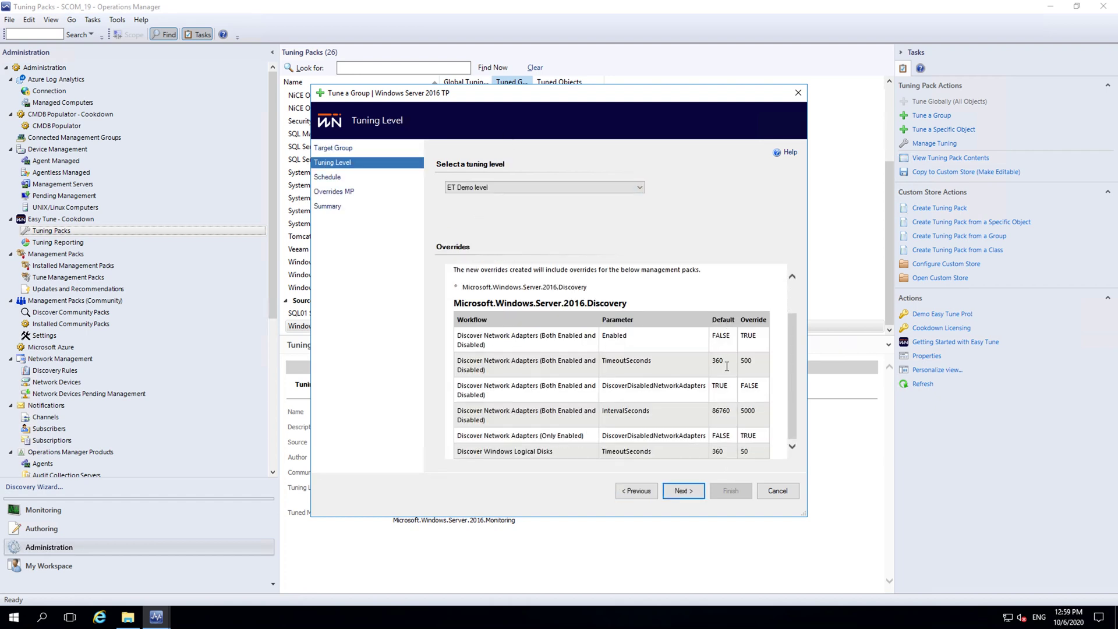
scroll(722, 319, "up", 2)
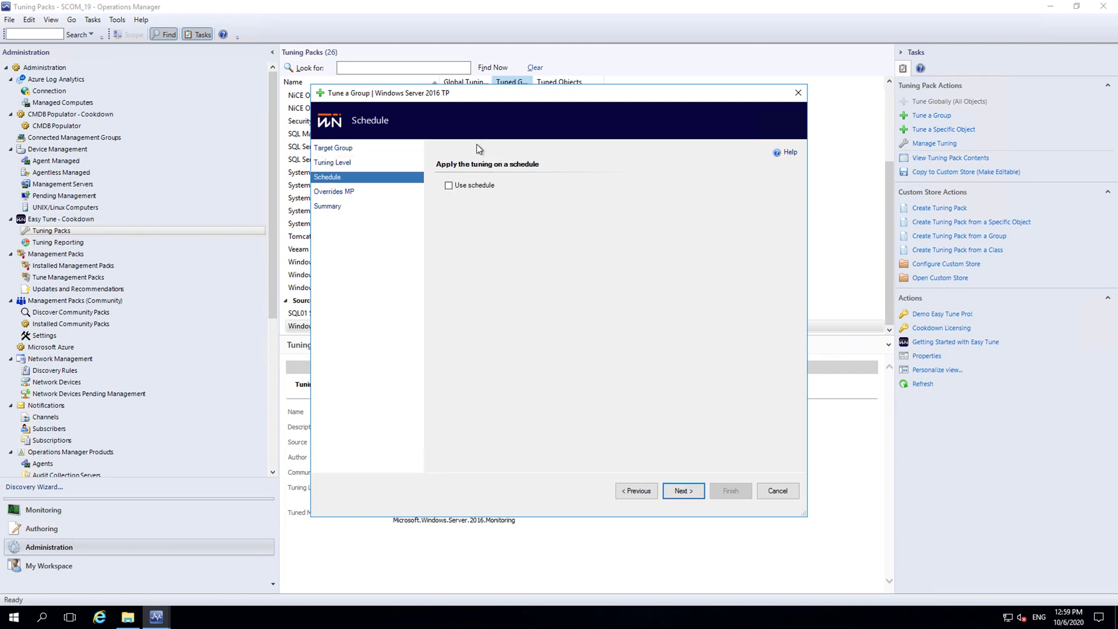
left_click(466, 184)
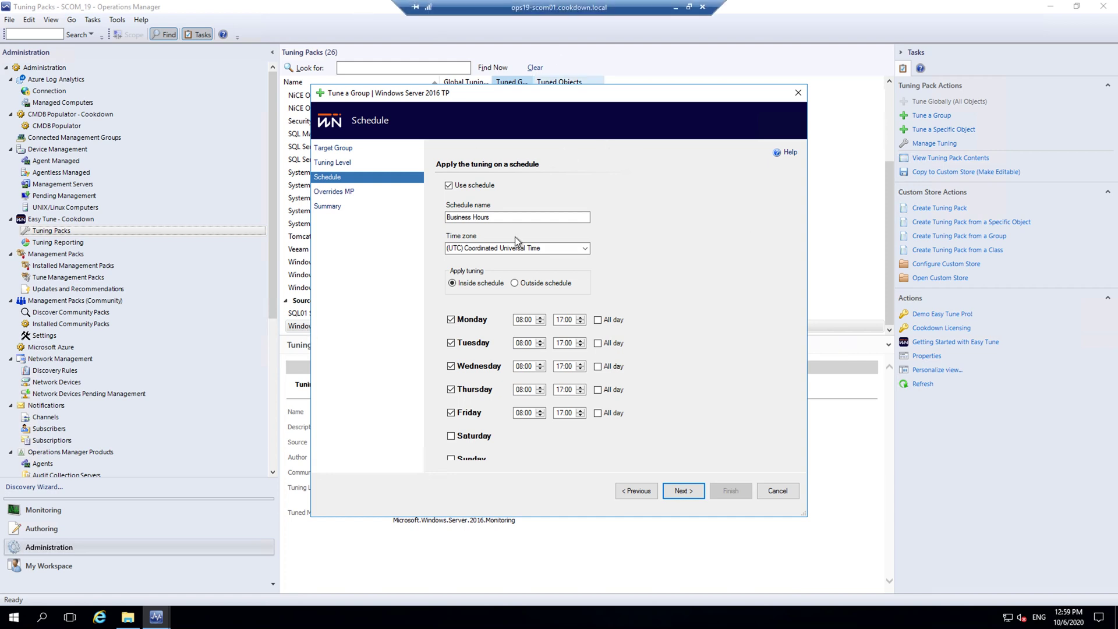
left_click(675, 492)
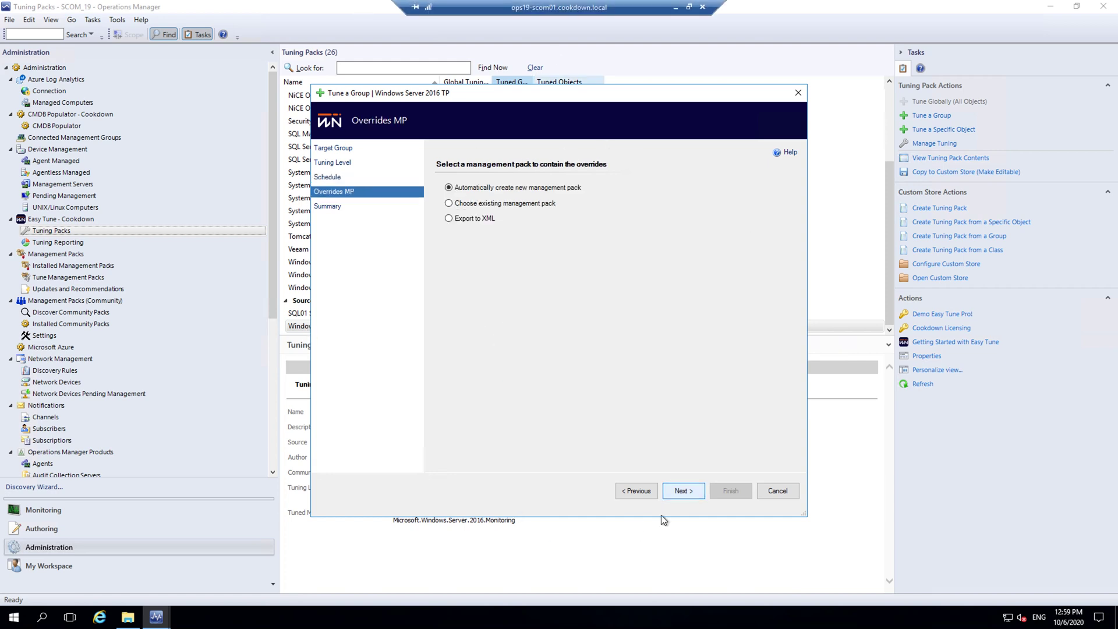
left_click(680, 492)
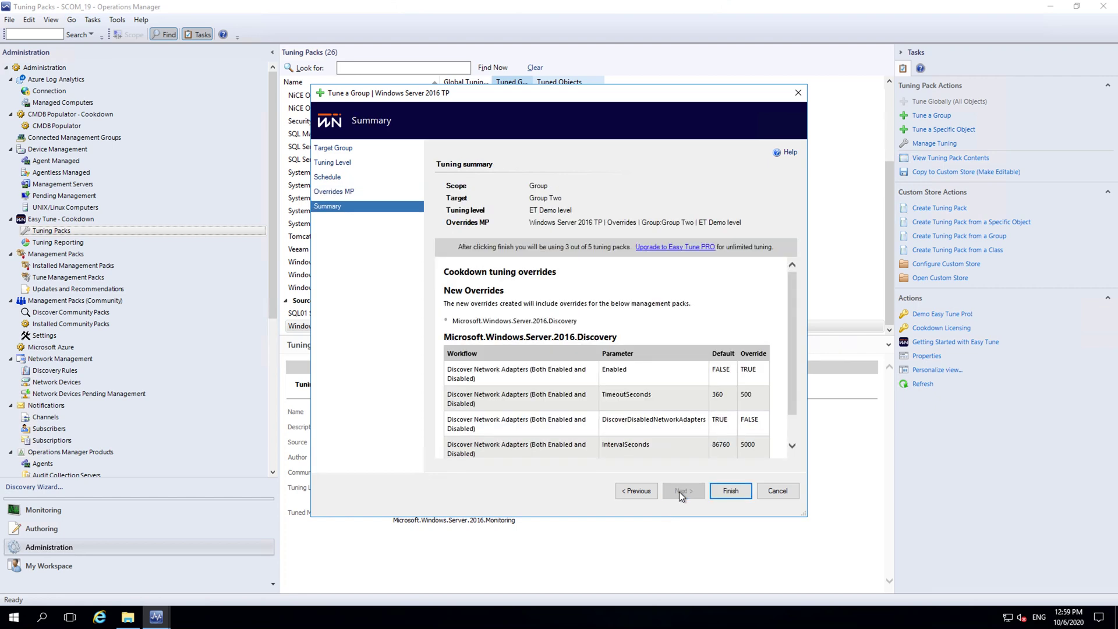
left_click(730, 491)
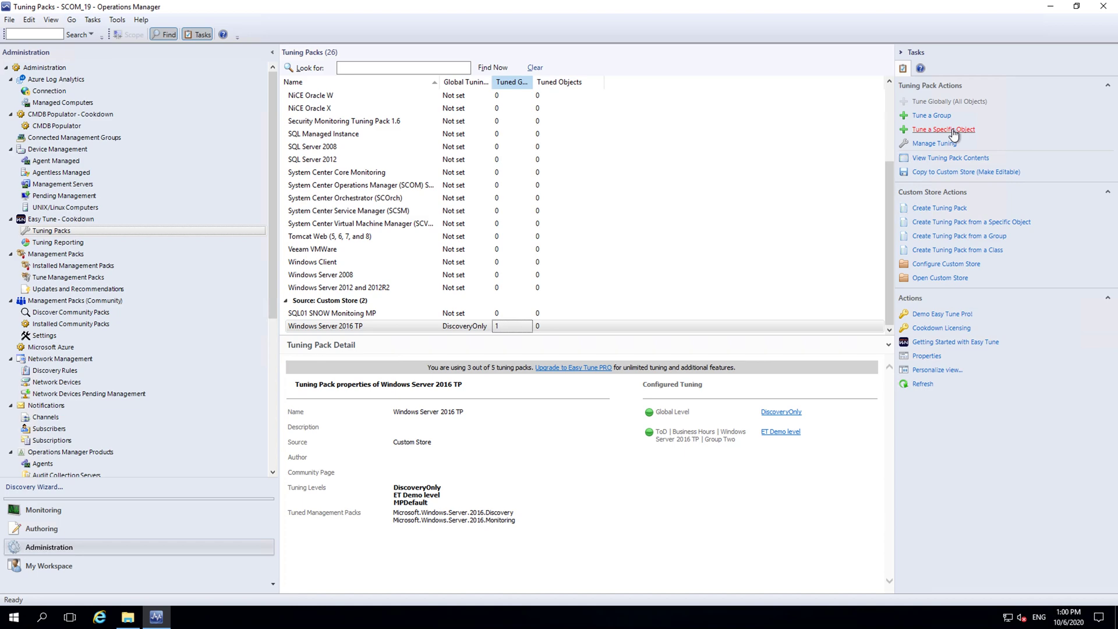
Step: Check the Configured Tuning panel for the Group Two ET Demo level entry
left_click(953, 129)
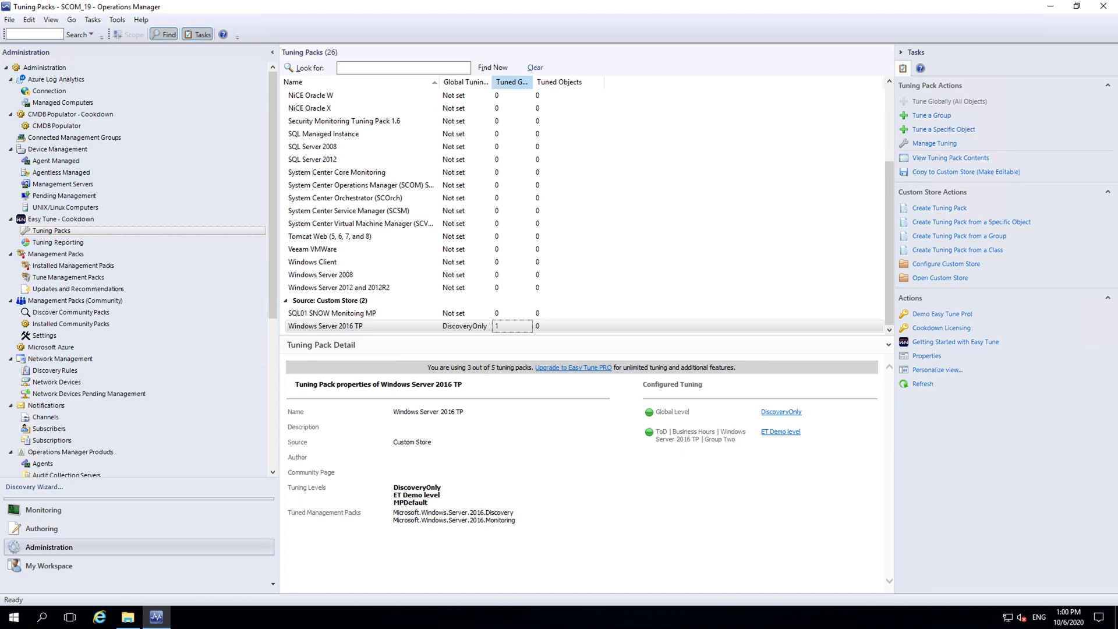